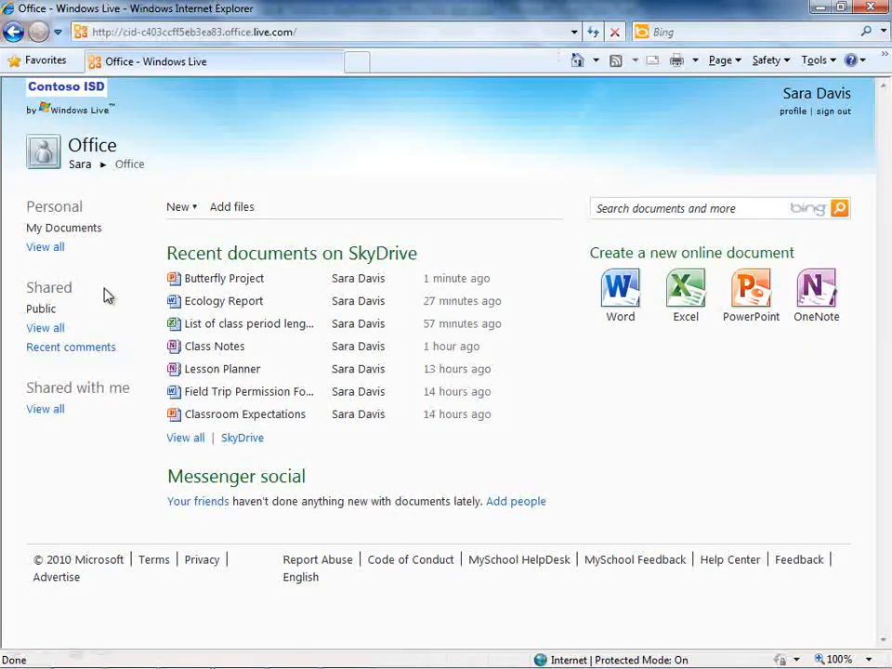
Step: Open the Public shared folder and display its Share dropdown options
click(46, 308)
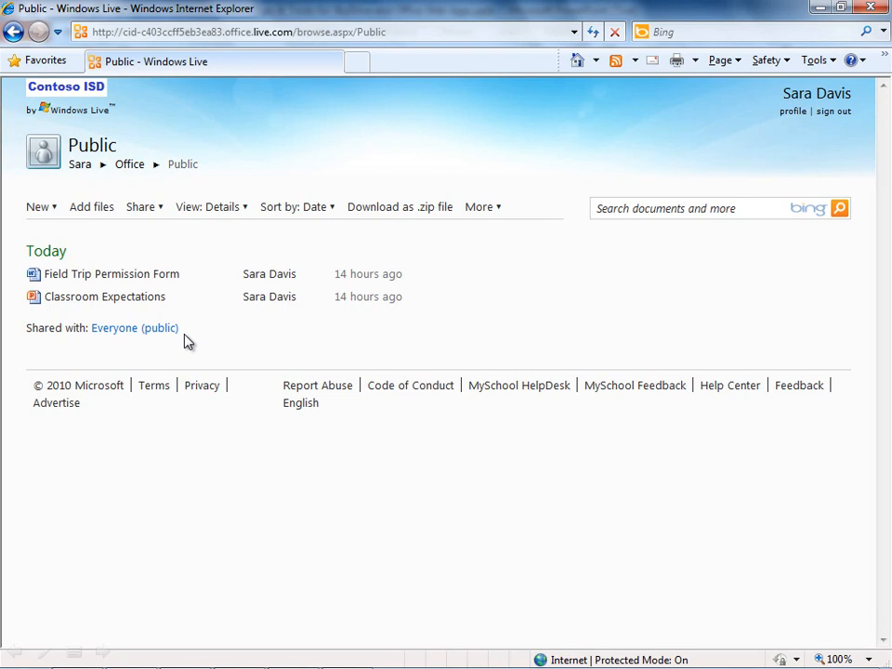
click(160, 214)
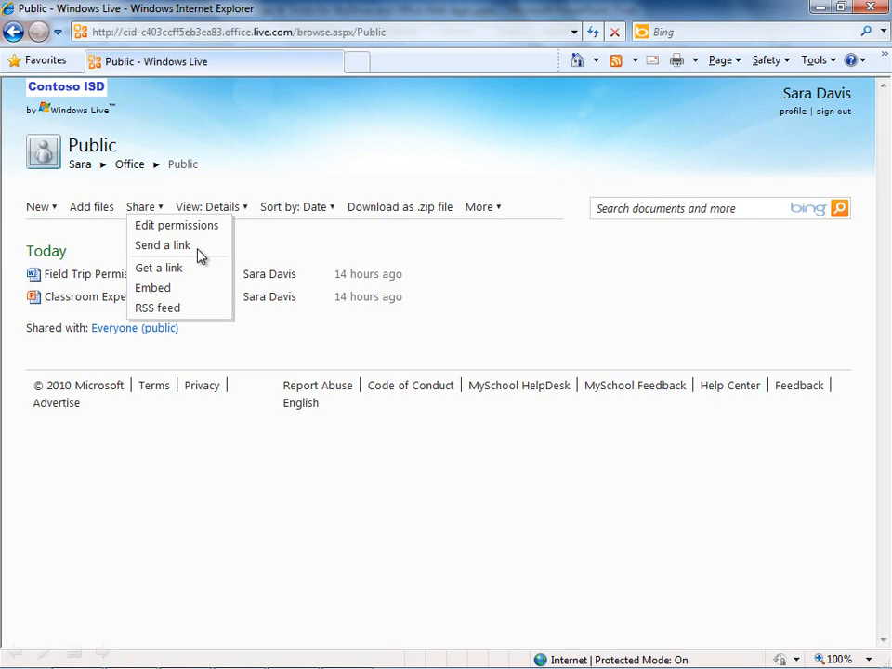
Step: Copy a shareable link to the Public folder, then open a new browser tab
click(186, 274)
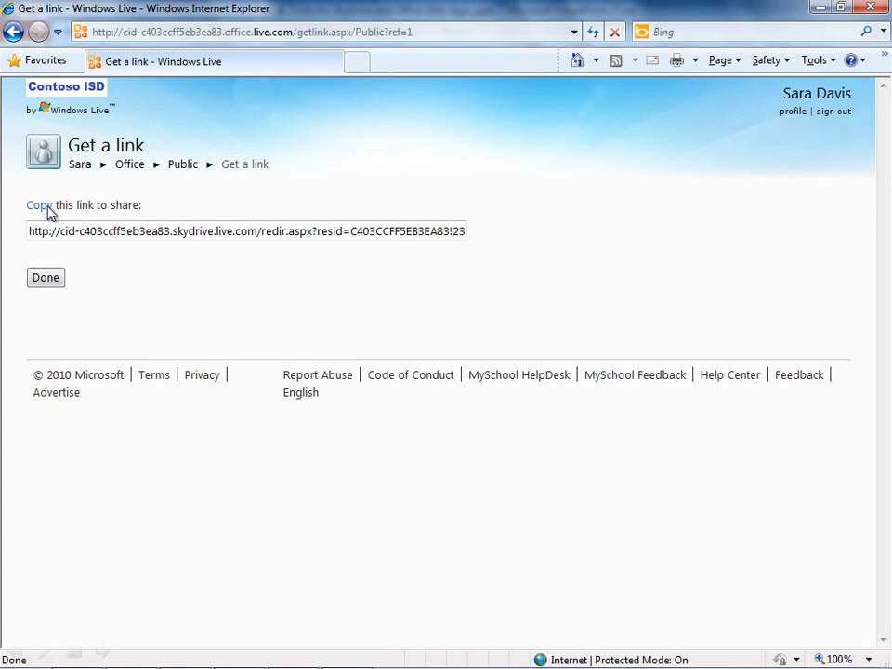
click(361, 65)
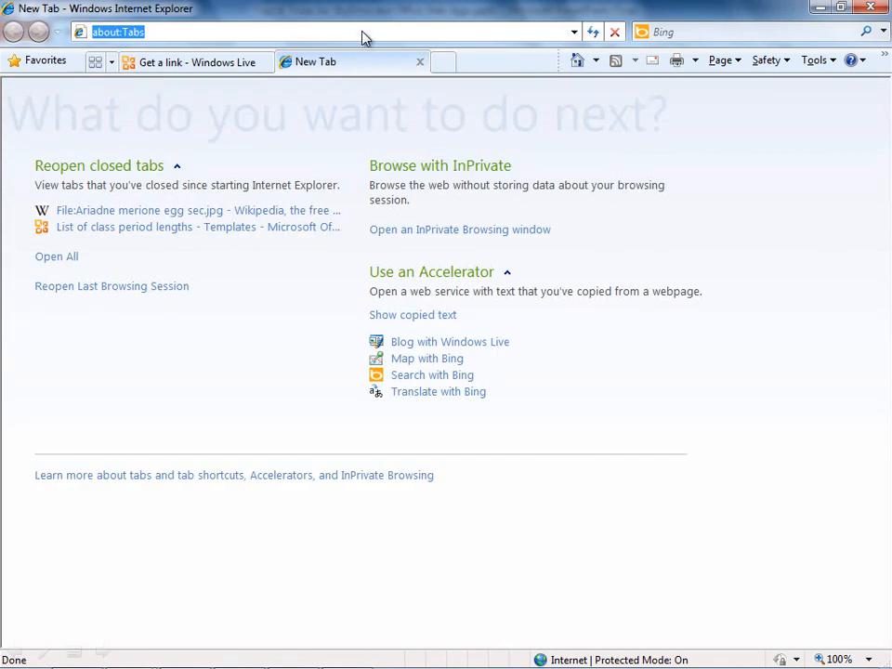
Step: Paste the Public folder link into a new outlook.com message, discard the draft, and return to the SkyDrive tab
text(outlook.com/owa/?wa=wsignin1.0)
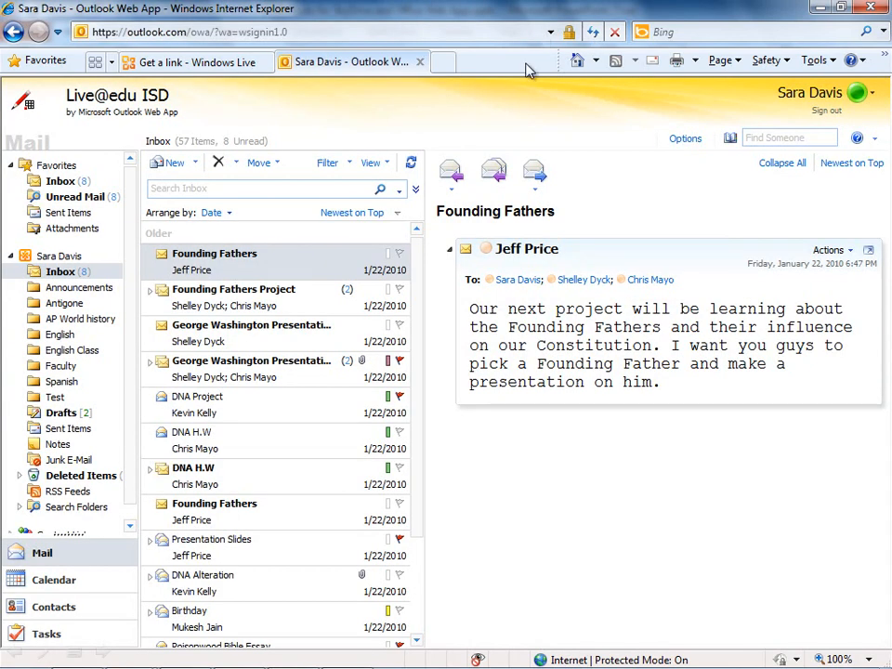
click(174, 165)
click(145, 269)
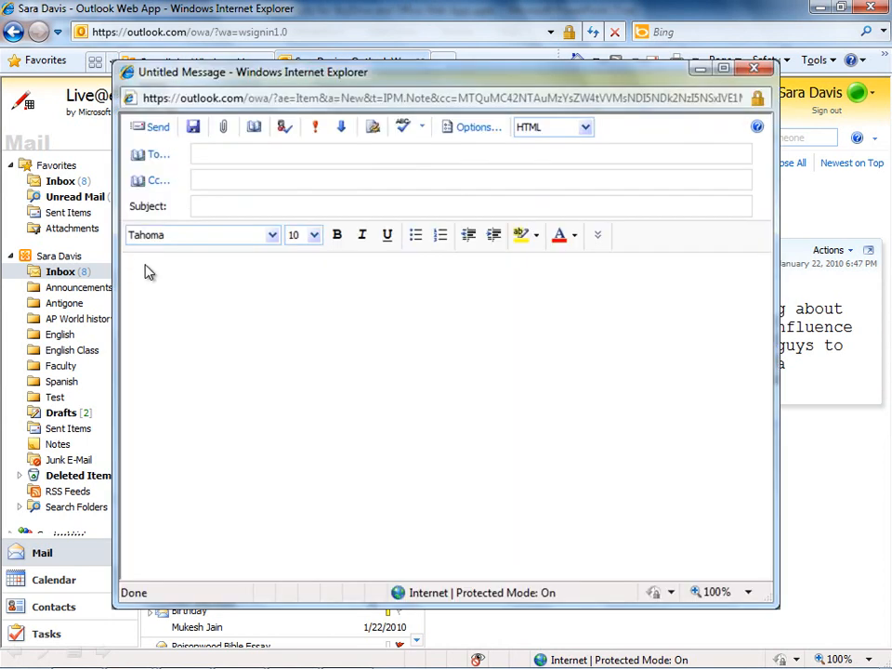
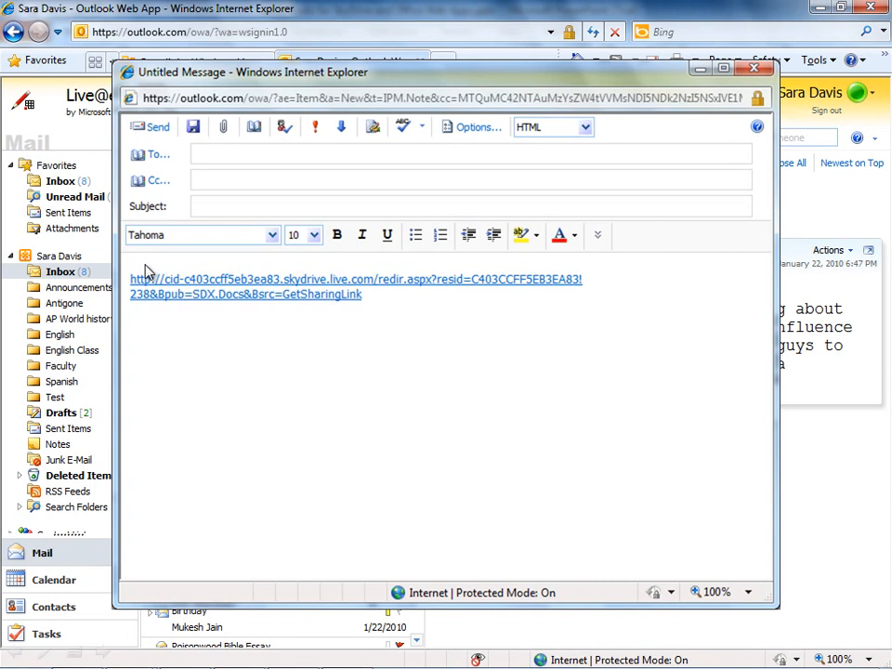
click(754, 69)
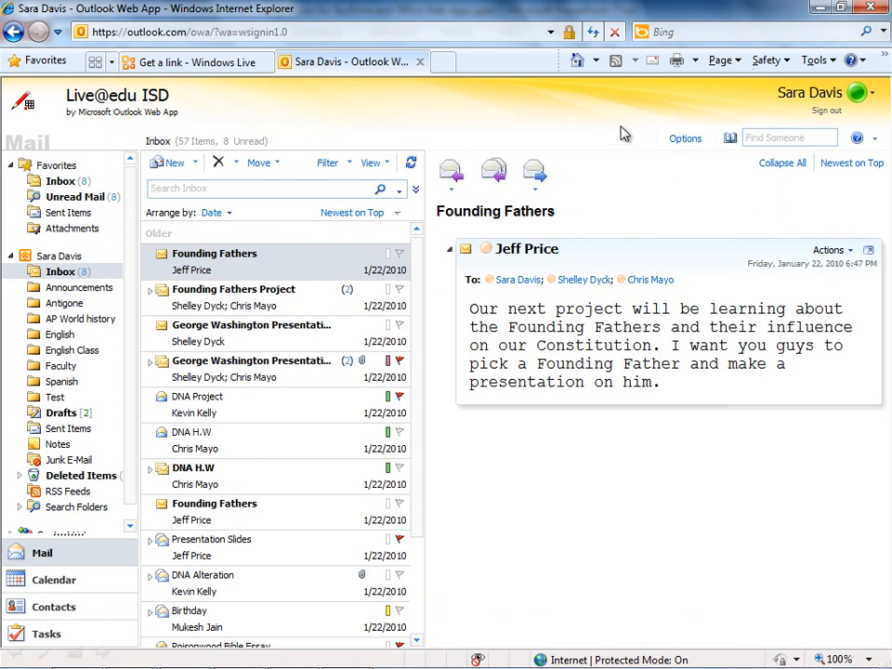
click(237, 63)
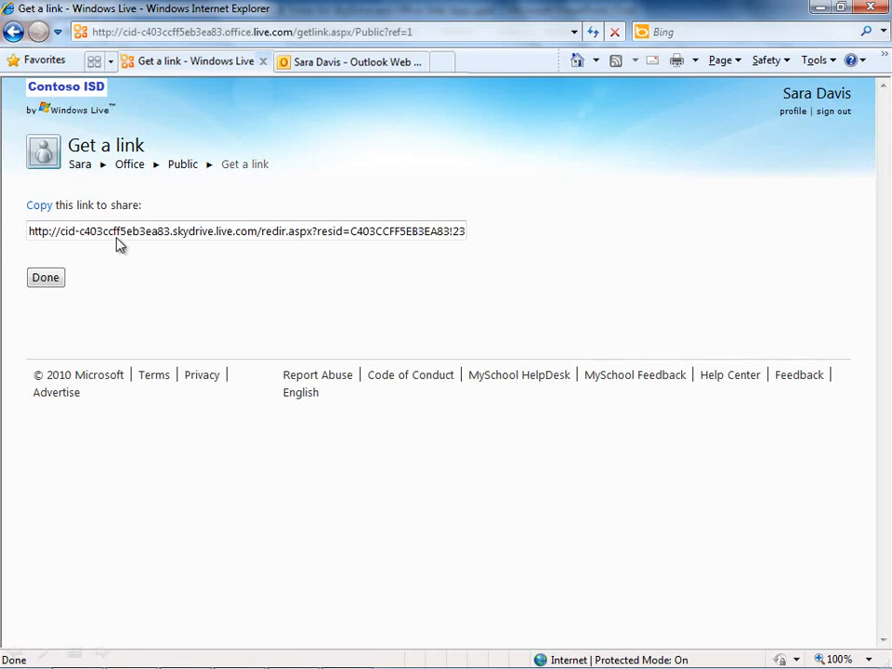
Step: Finish with the link, go back to the Office home page and show the New item choices
click(47, 280)
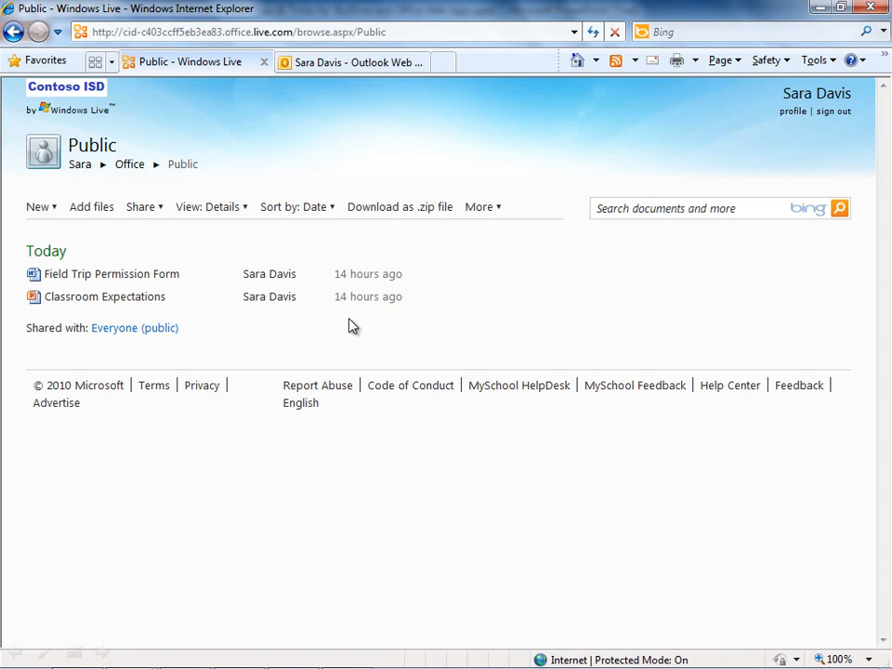
mouse_move(319, 281)
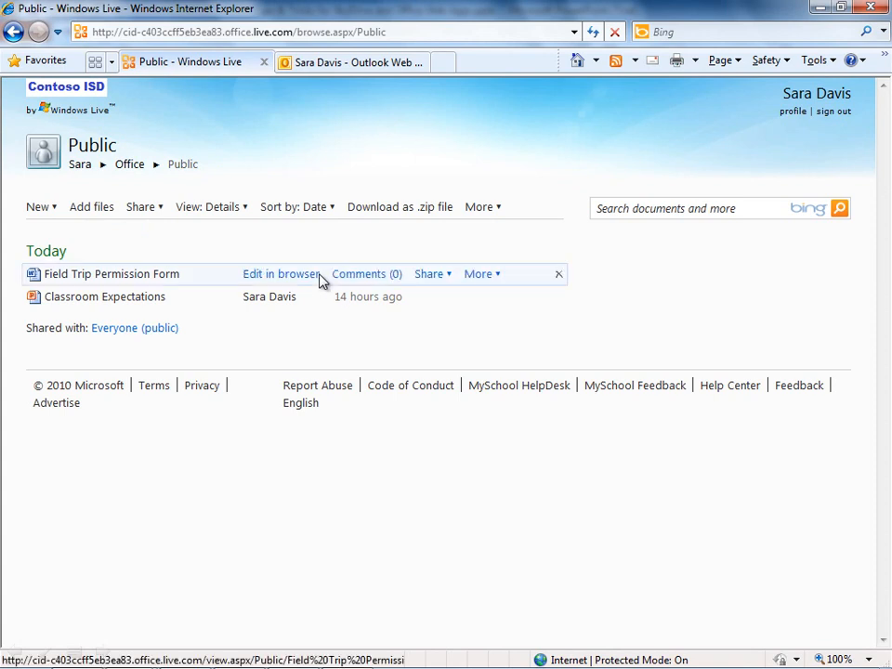
click(489, 277)
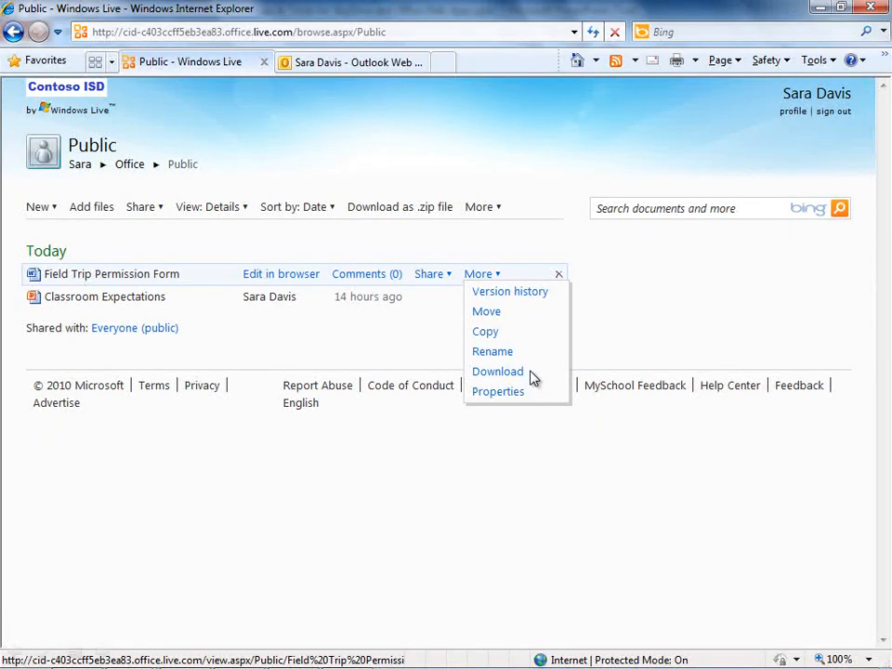
click(525, 244)
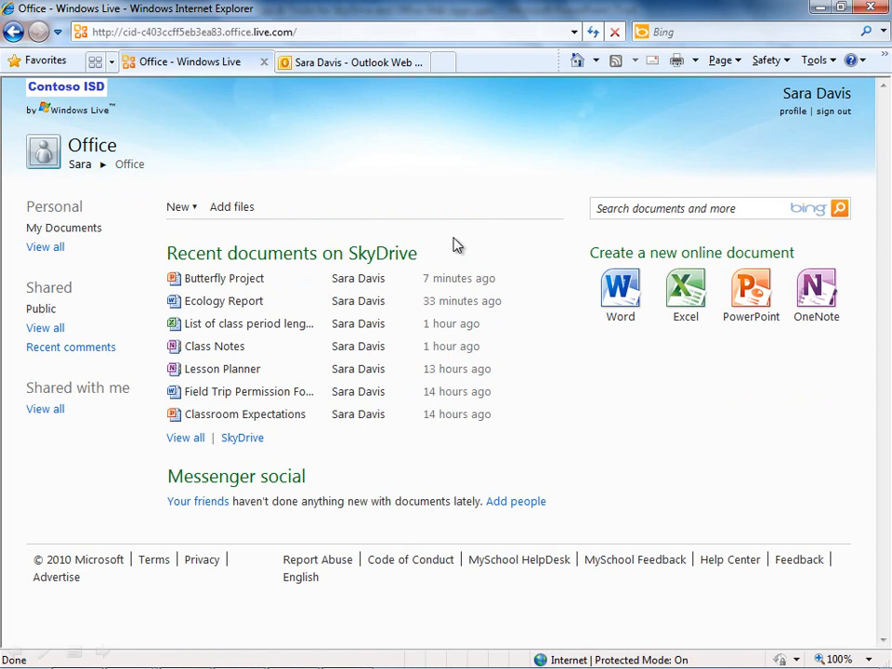
click(195, 209)
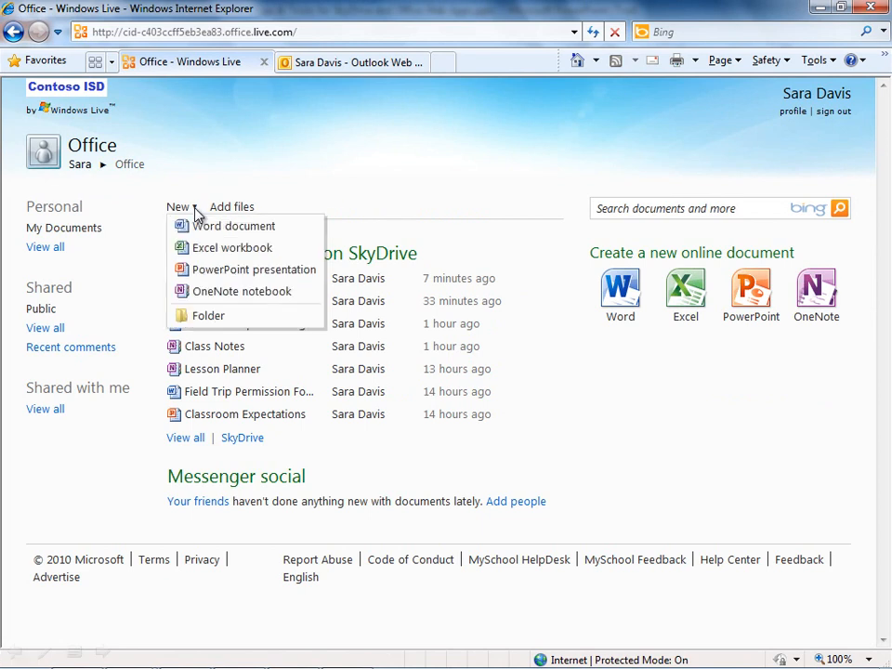
Step: Start a new folder named 'Weather Project' and bring up its sharing settings
click(233, 318)
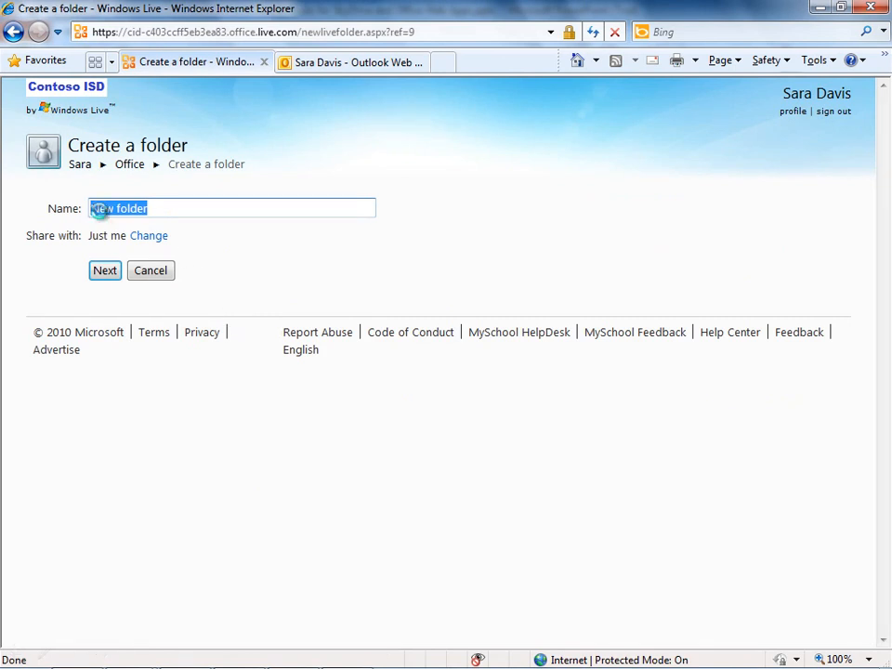
text(Weather Project)
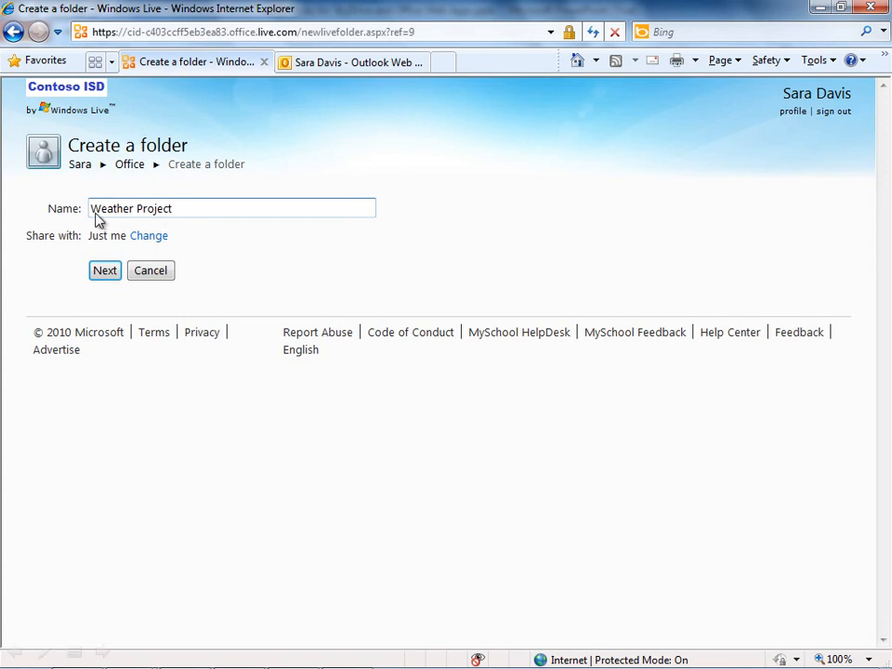
click(151, 238)
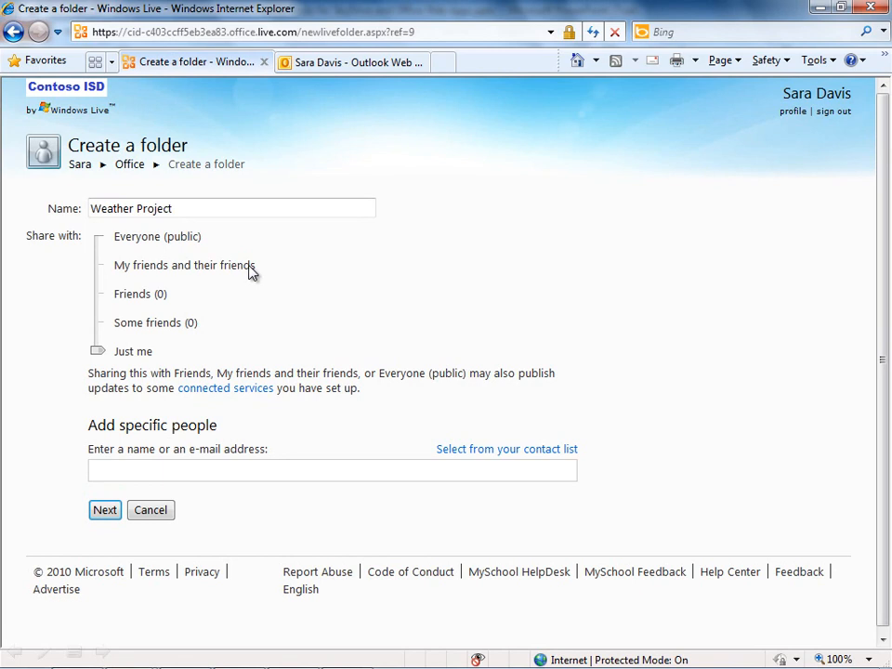
Step: Add two people by e-mail address to the Weather Project share list
click(108, 470)
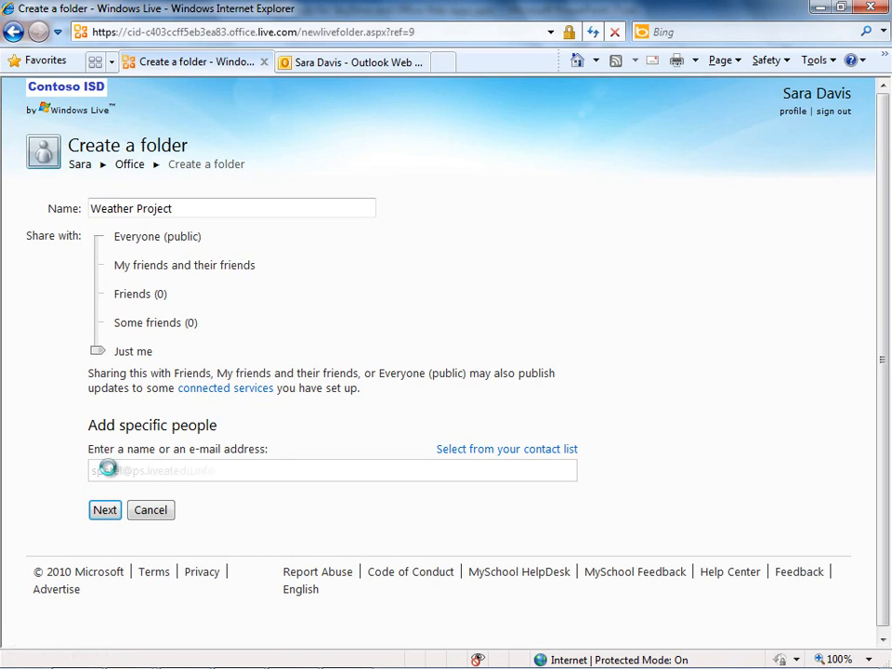
key(Return)
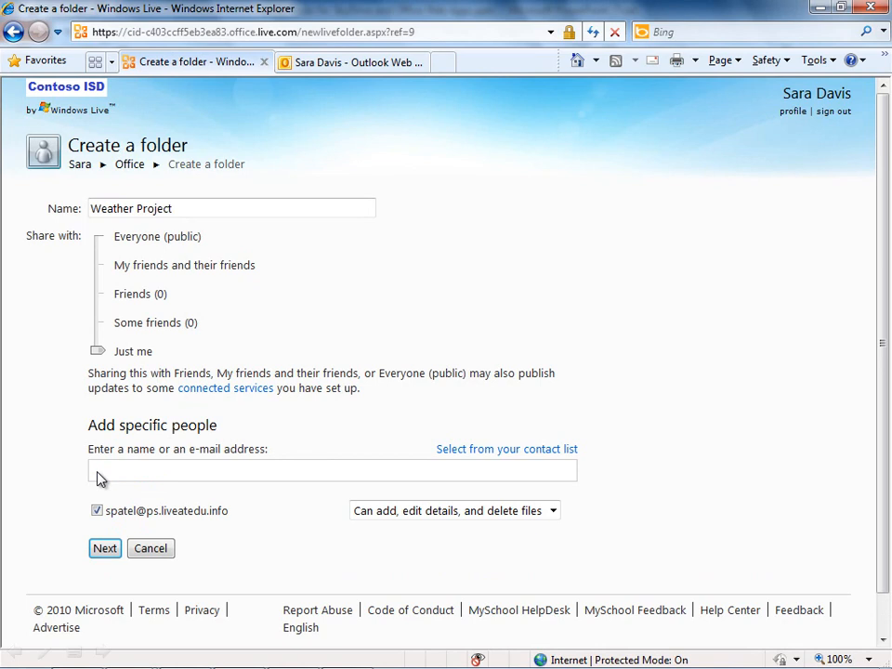
click(101, 477)
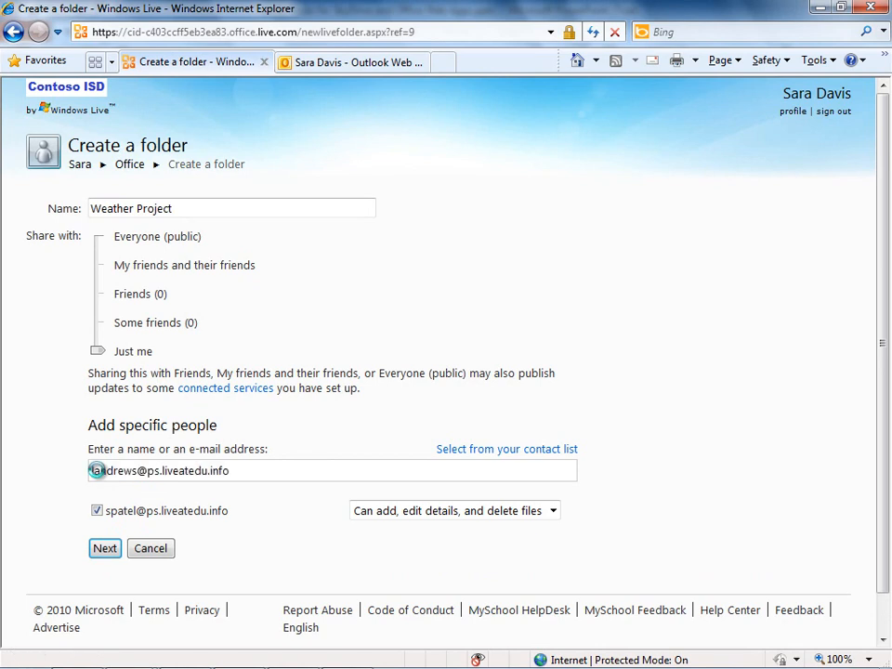
key(Return)
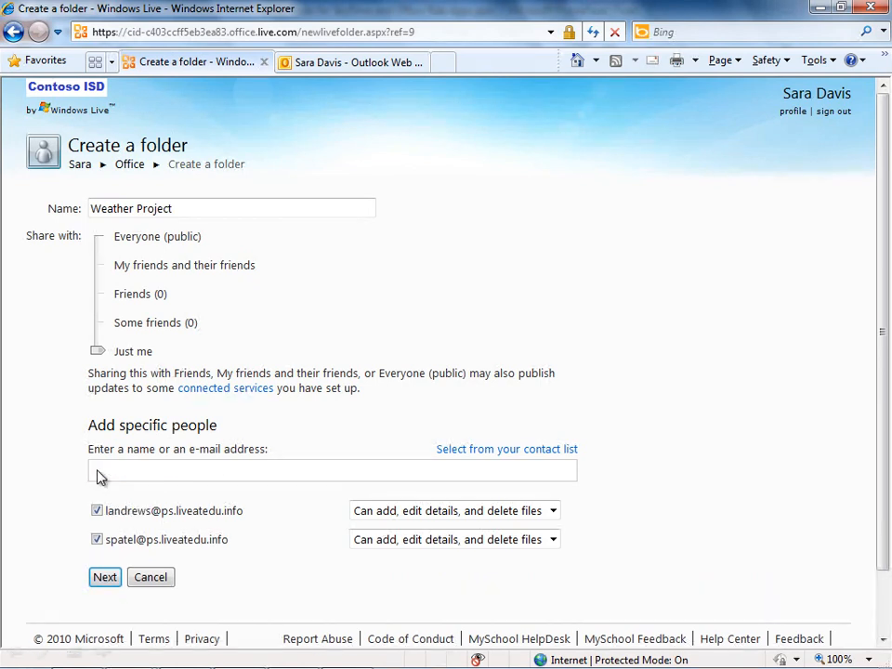
Step: Keep 'Can add, edit details, and delete files' permission and create the Weather Project folder
click(553, 512)
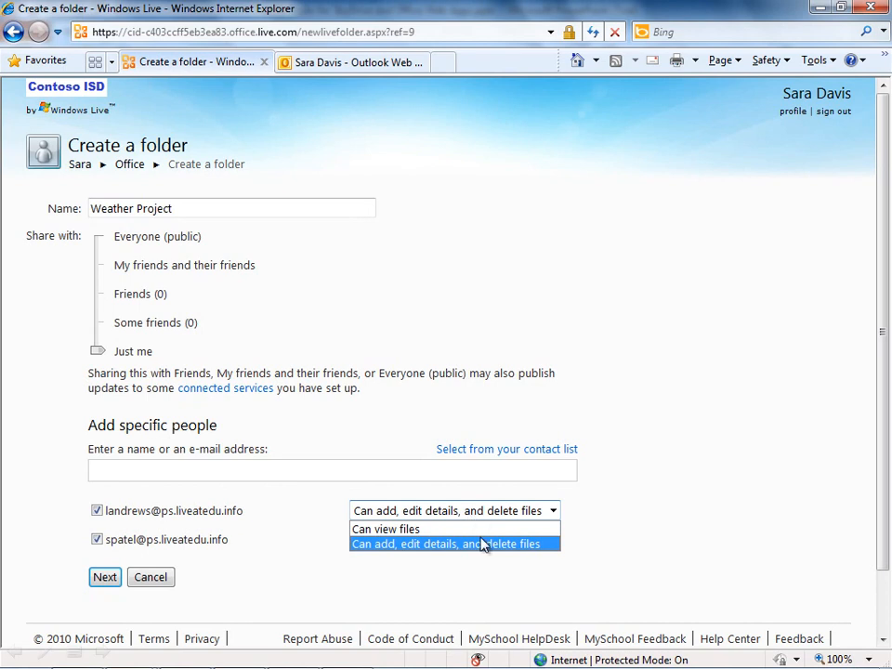
click(535, 543)
click(104, 578)
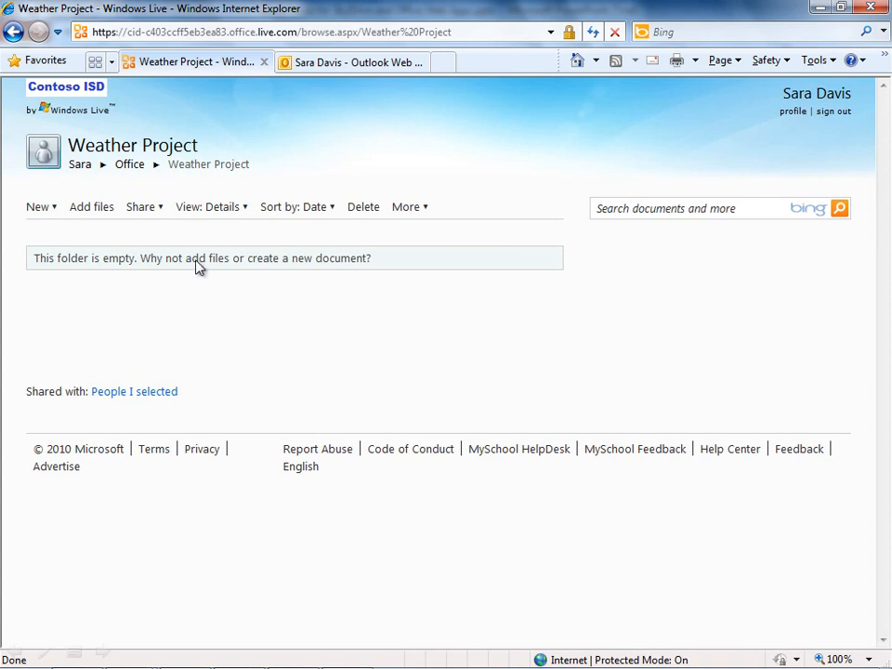
Step: Upload Weather Data.xlsx (9 KB) into the Weather Project folder
click(93, 207)
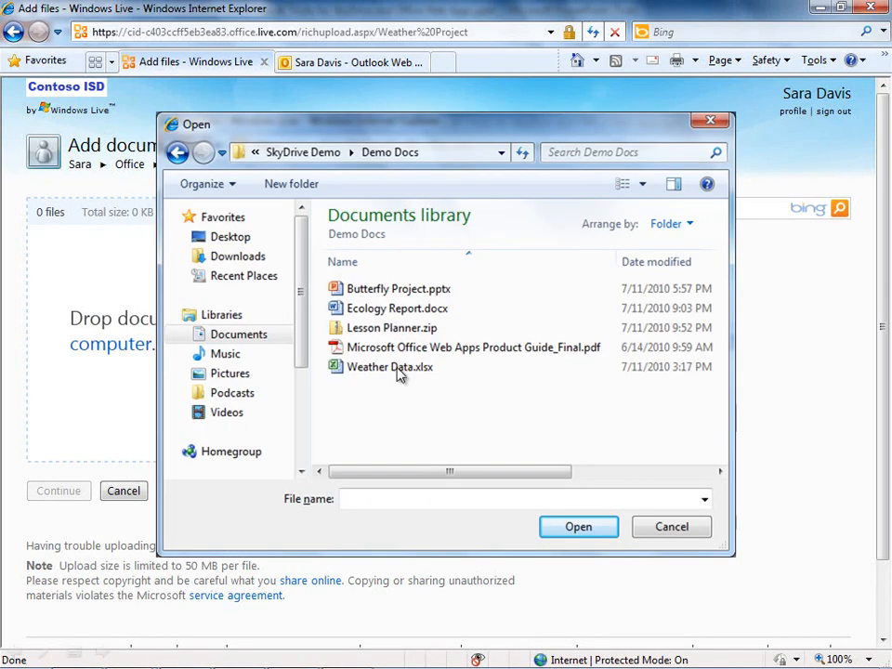
click(397, 369)
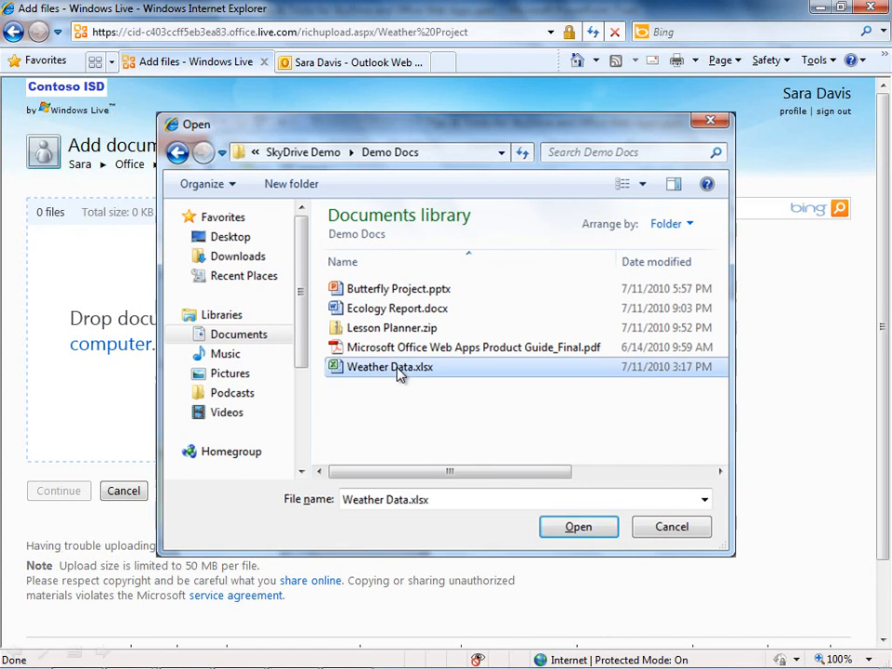
click(576, 526)
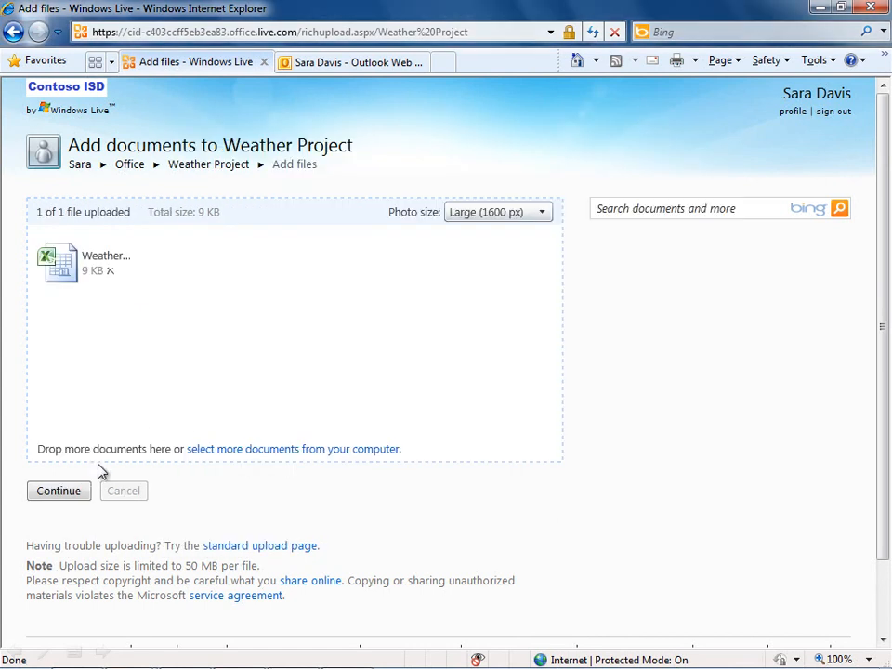
Step: Continue back to Weather Project, now listing the Weather Data workbook, and show its sharing choices
click(75, 495)
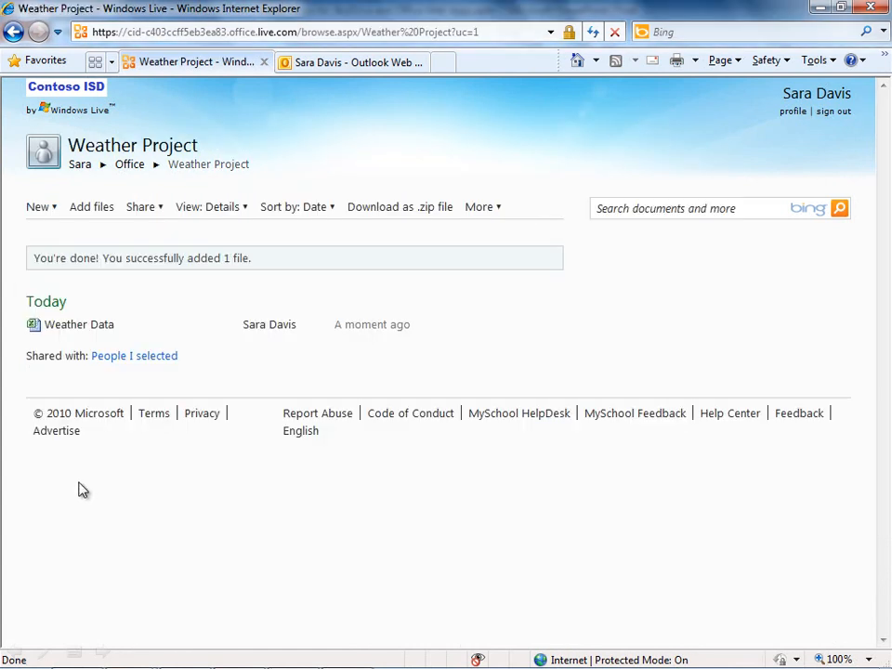
click(192, 451)
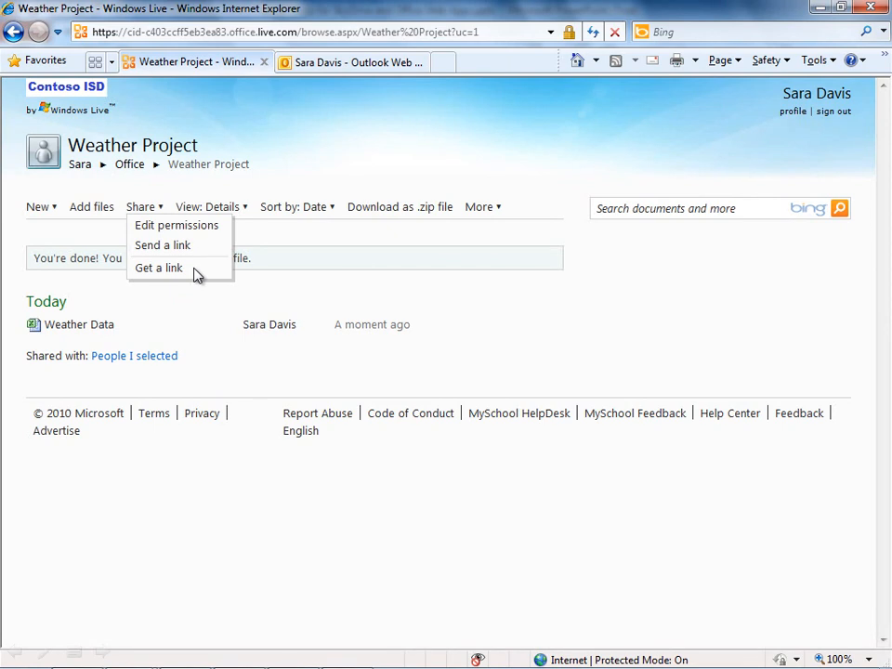
click(293, 283)
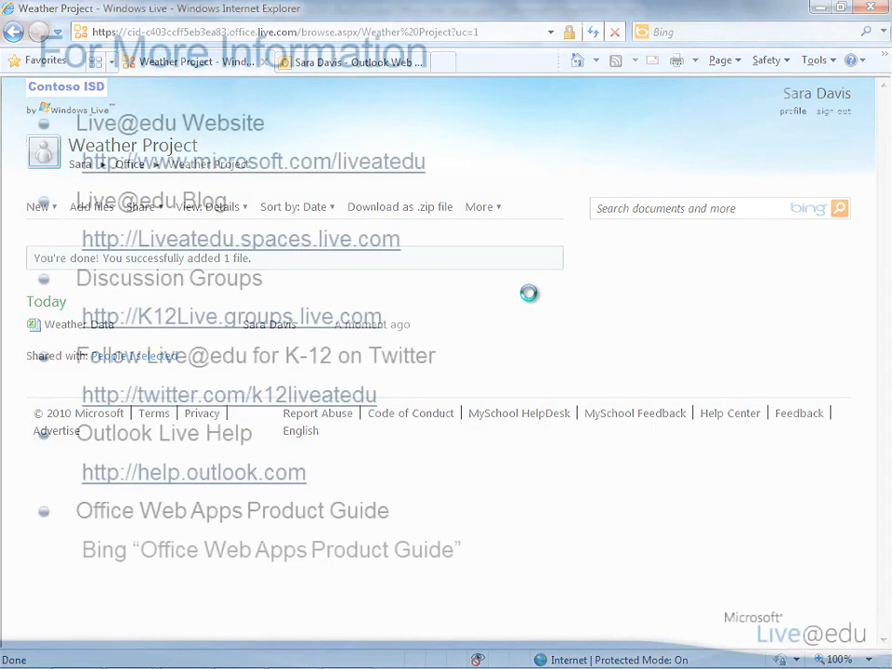